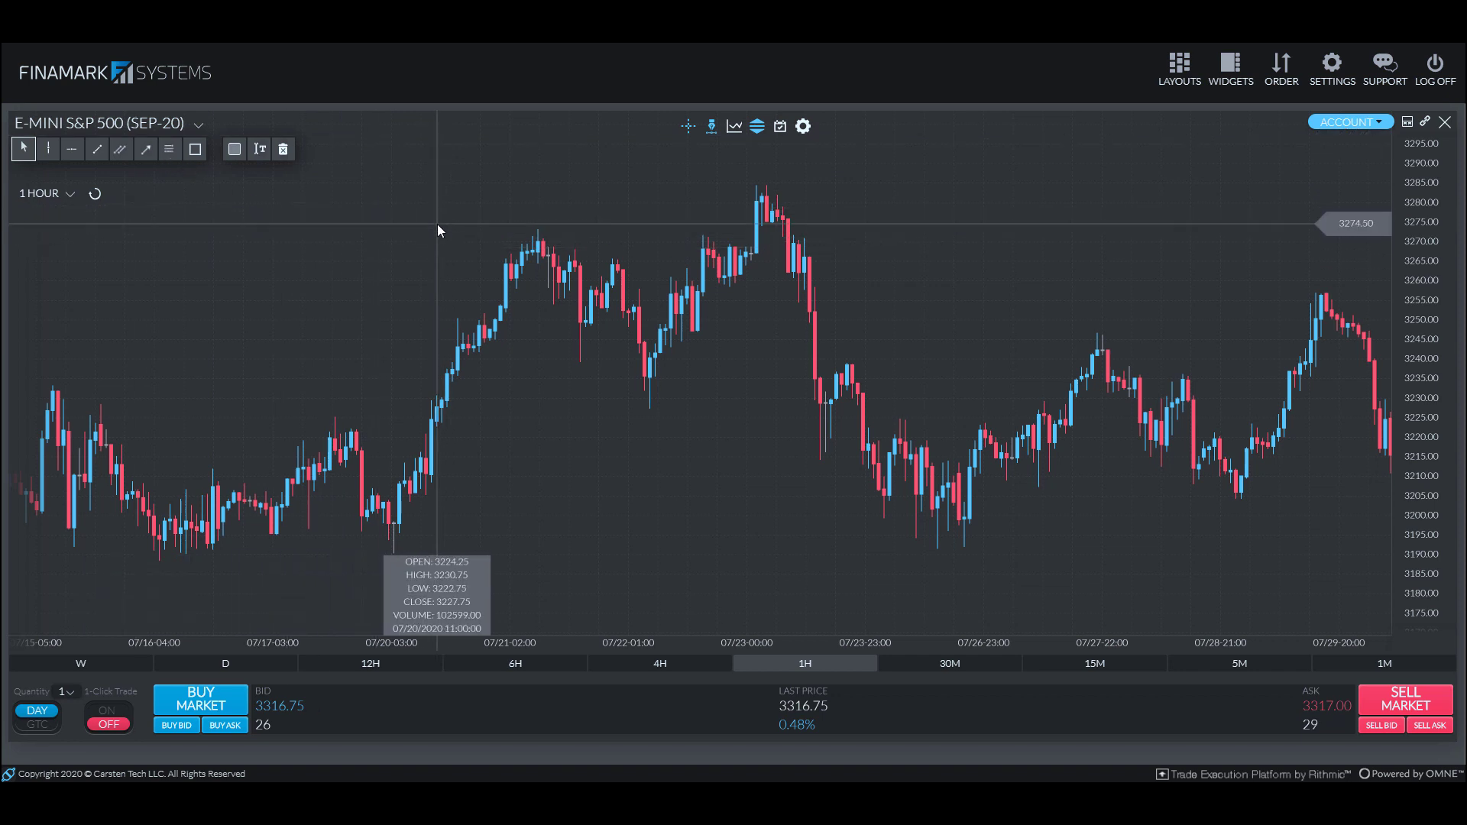
Step: Draw a Fibonacci retracement from the 07/20 swing low at about 3190.75 up to the 07/21 swing high at about 3273.00
left_click(170, 152)
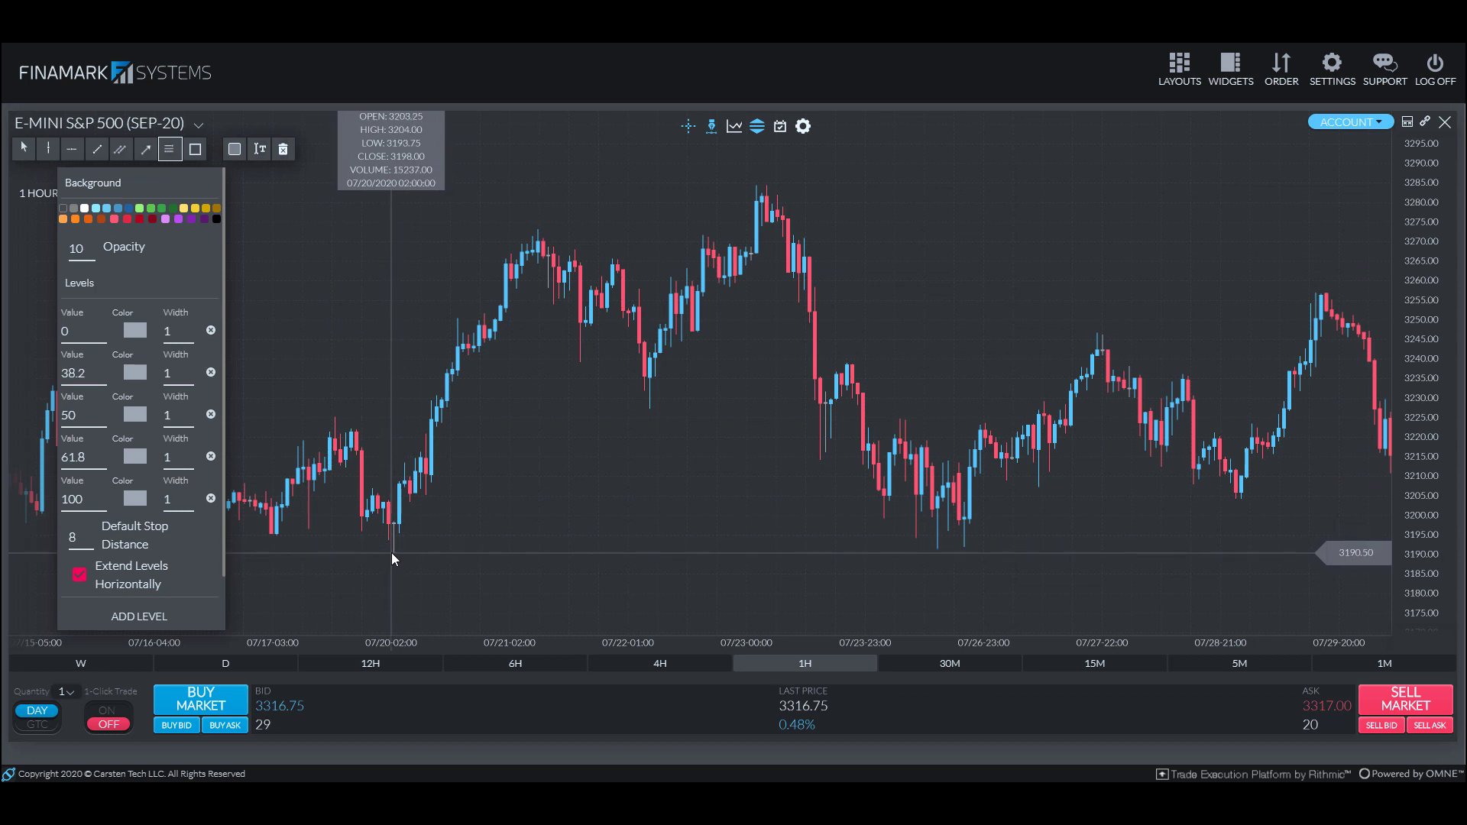
mouse_move(392, 550)
left_mouse_down()
mouse_move(520, 328)
mouse_move(552, 231)
left_mouse_up()
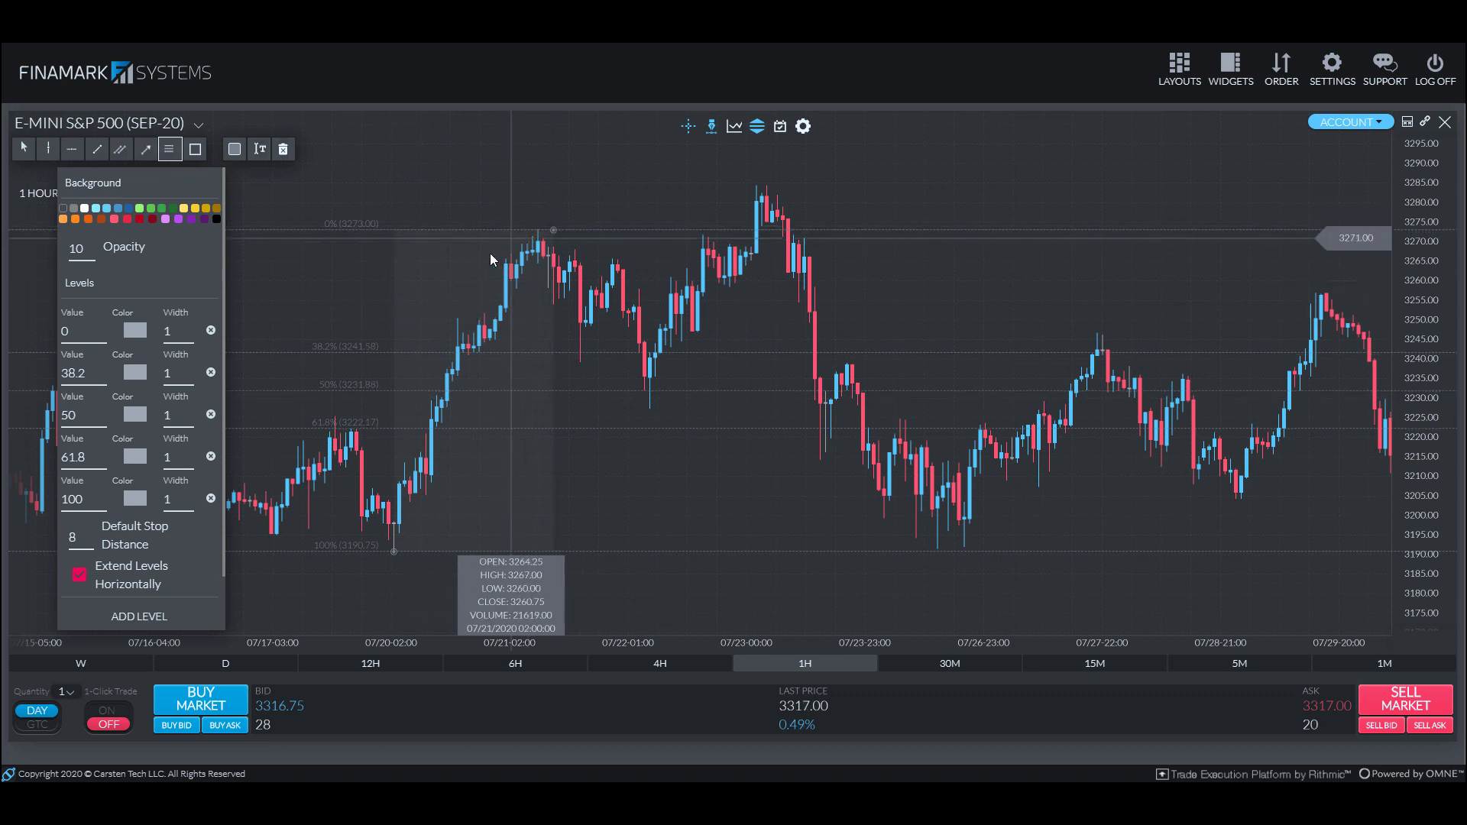
left_click(23, 146)
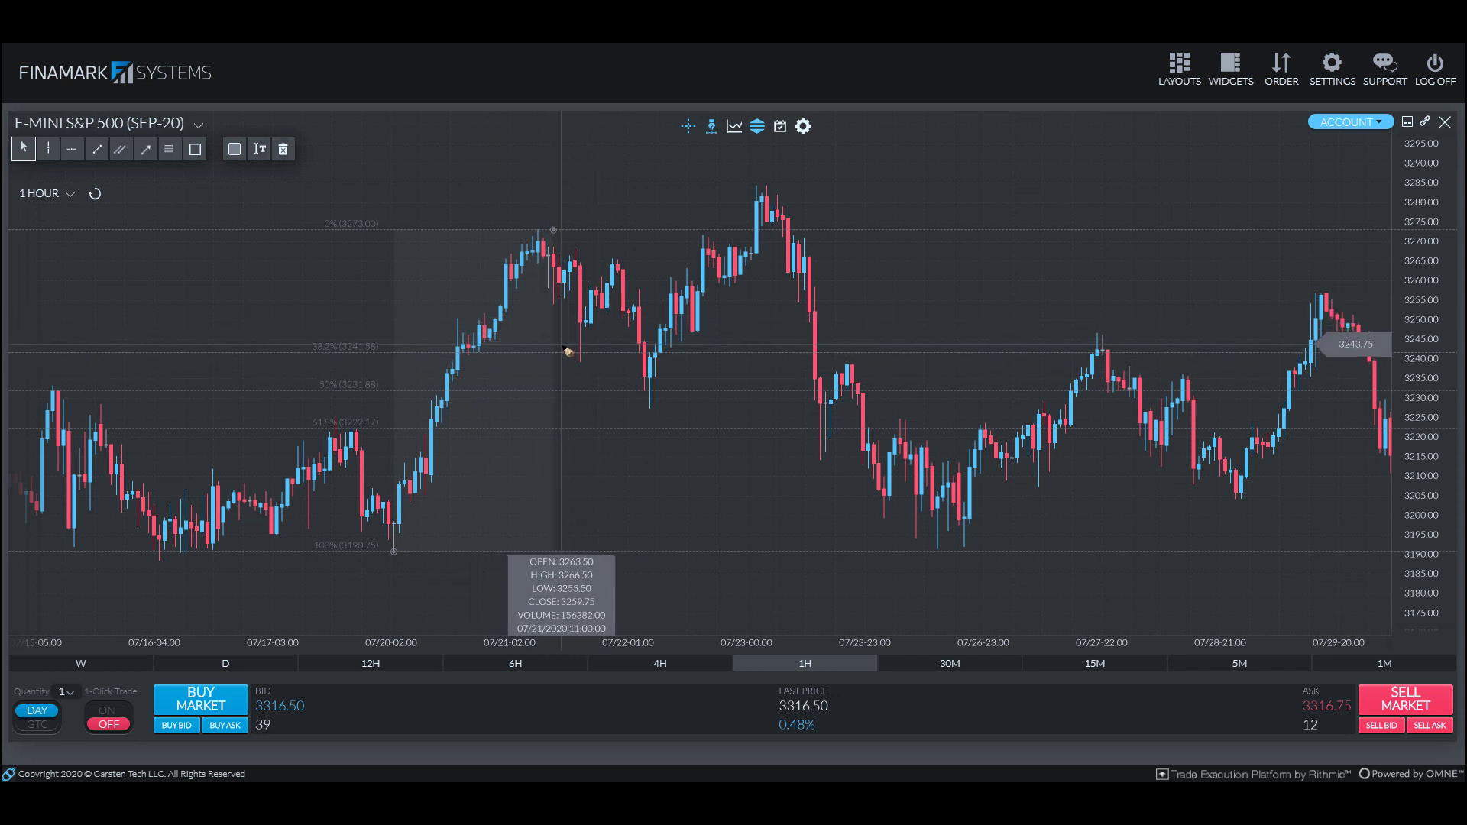
Step: Mark the uptrend's 38.2% level with a freehand line and arrowheads where price reacts to it, and clear the marks
left_click_drag(446, 357, 649, 361)
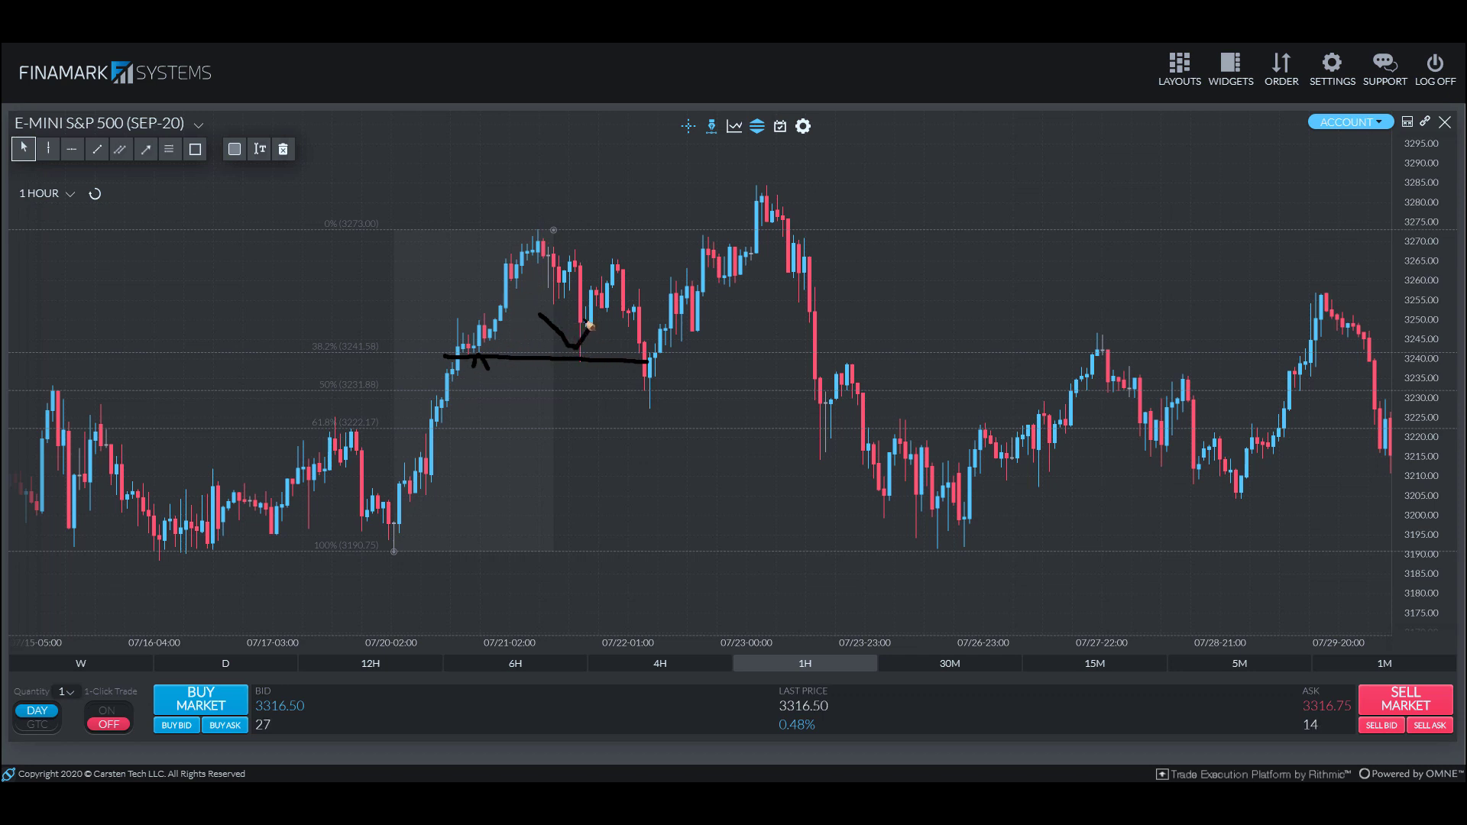
left_click_drag(535, 308, 553, 332)
mouse_move(496, 371)
left_mouse_down()
mouse_move(506, 386)
mouse_move(438, 373)
left_mouse_up()
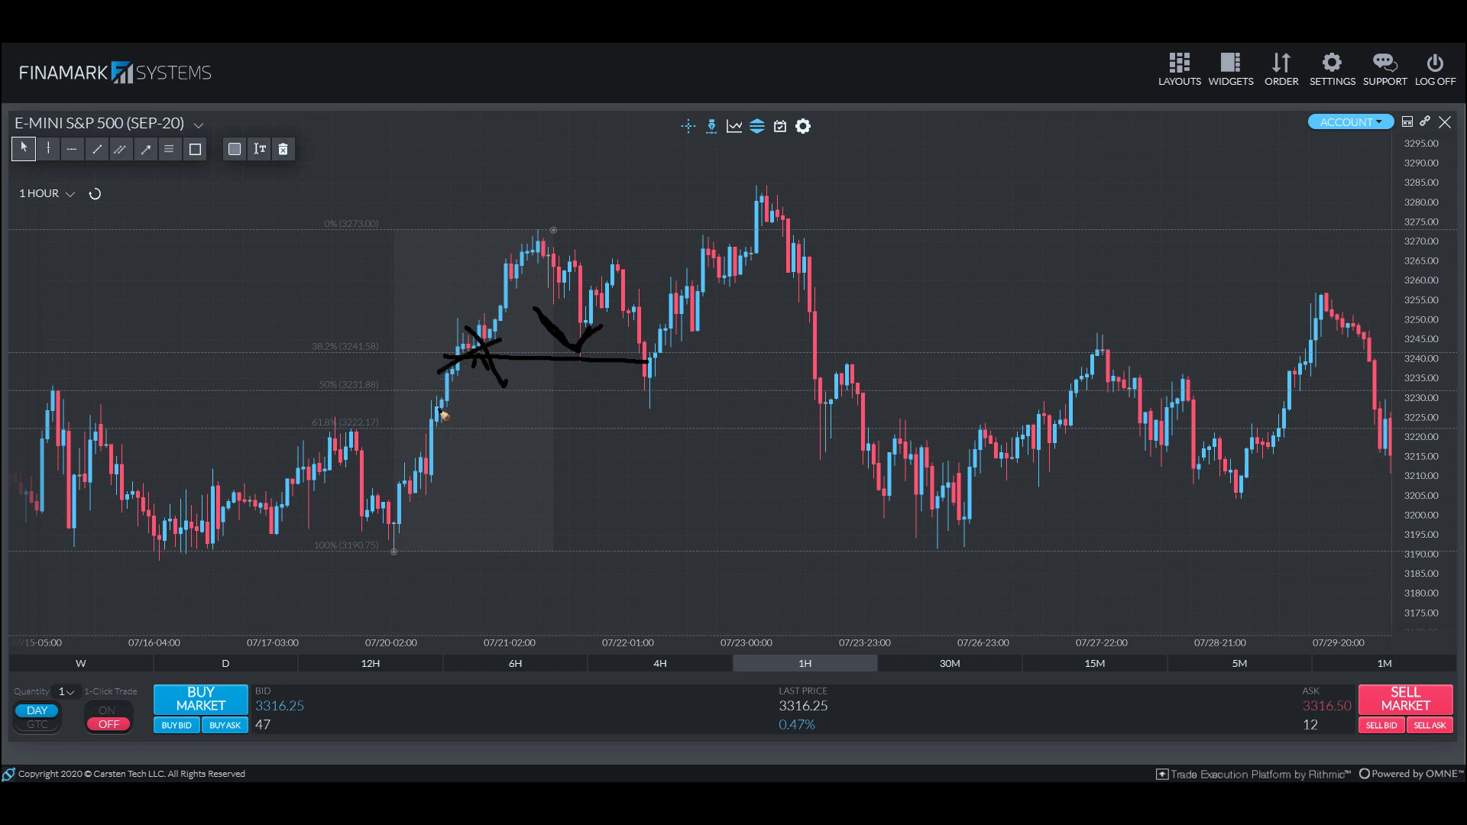
key("e")
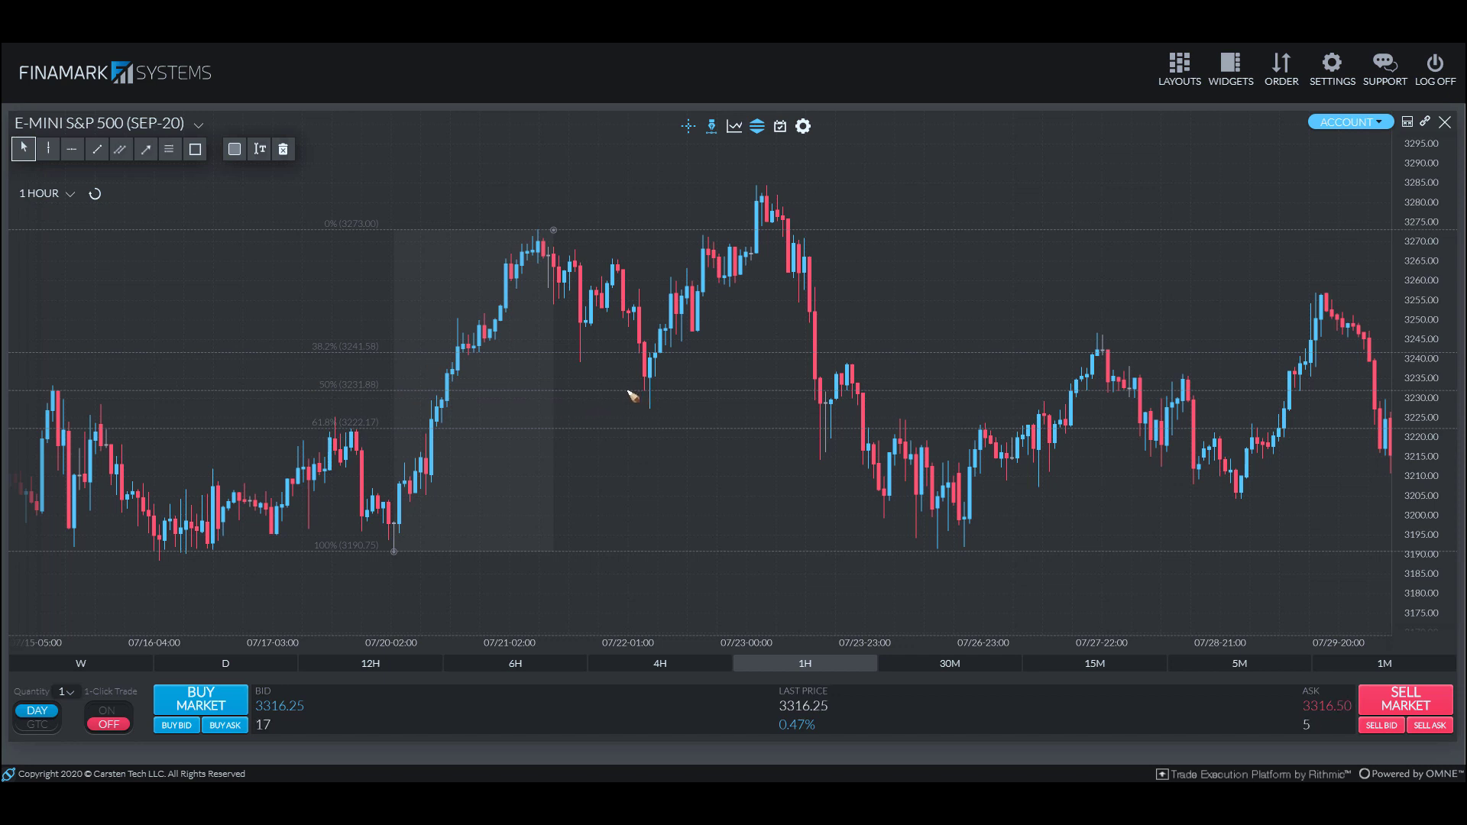
Step: Mark the bounce at the uptrend's 50% level, the following high and a long line along the level, and clear the marks
mouse_move(607, 393)
left_mouse_down()
mouse_move(697, 393)
mouse_move(682, 364)
left_mouse_up()
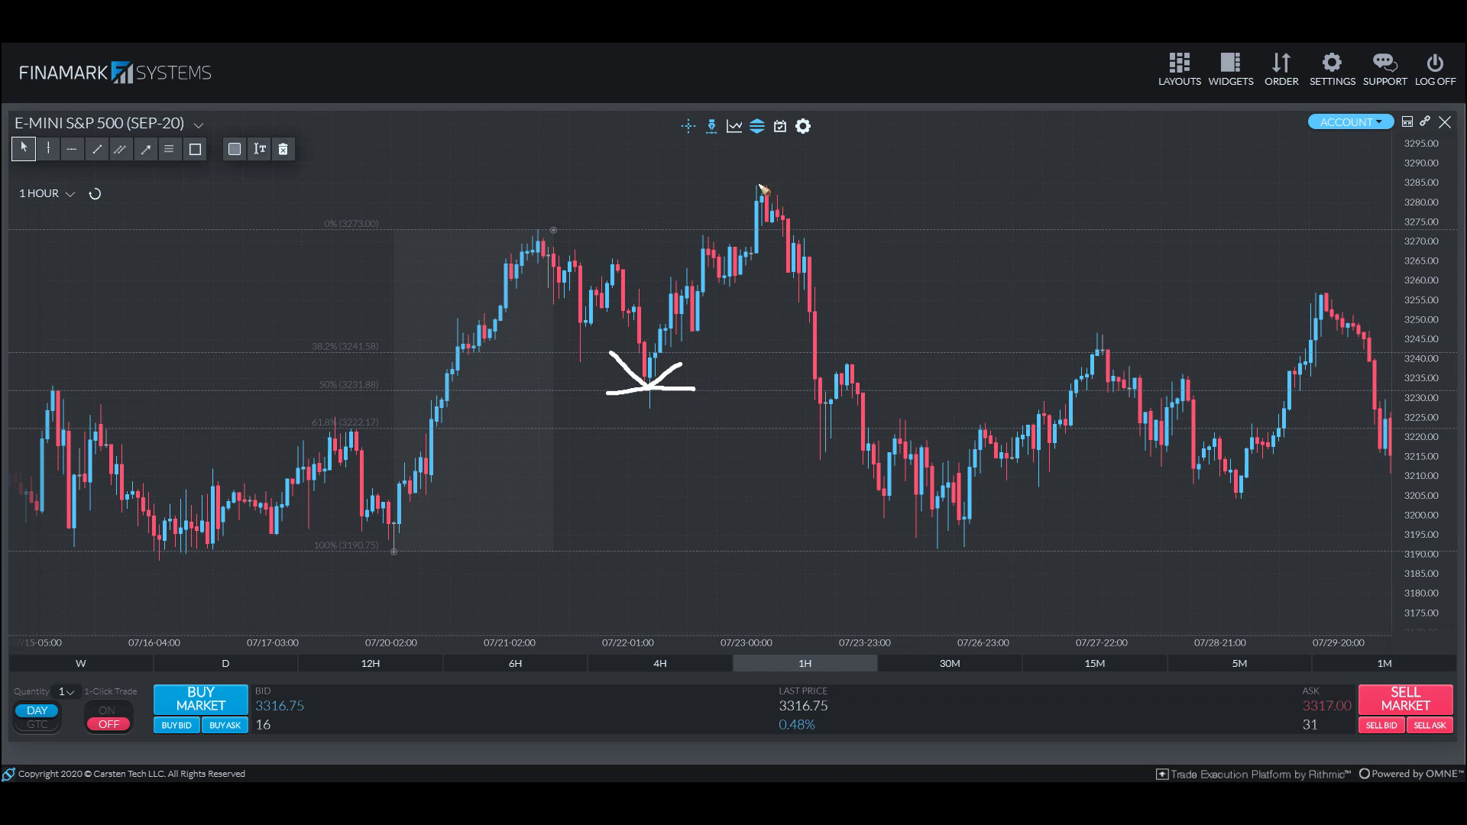
left_click_drag(761, 185, 721, 191)
left_click_drag(309, 394, 914, 396)
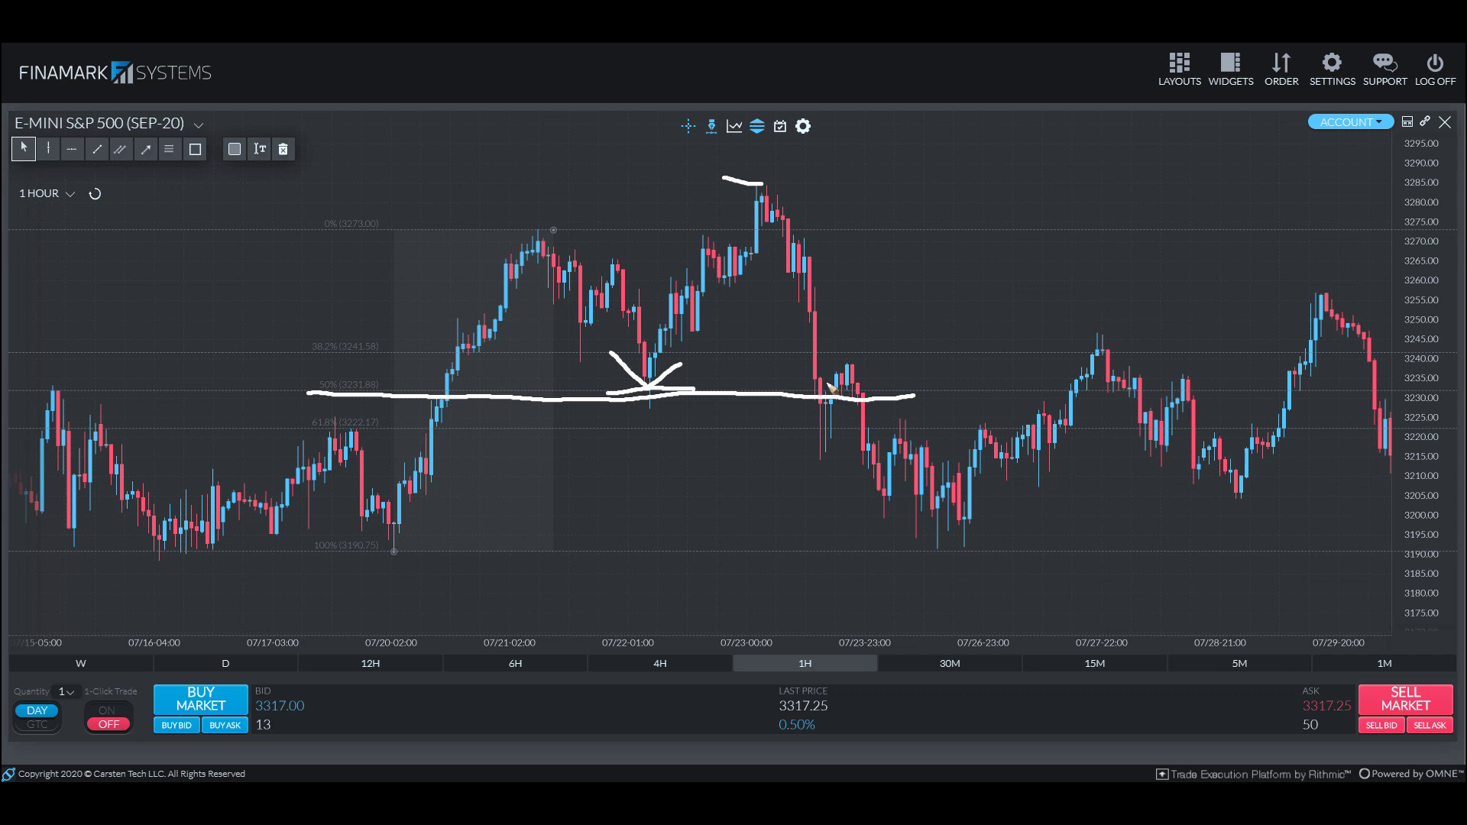
key("Escape")
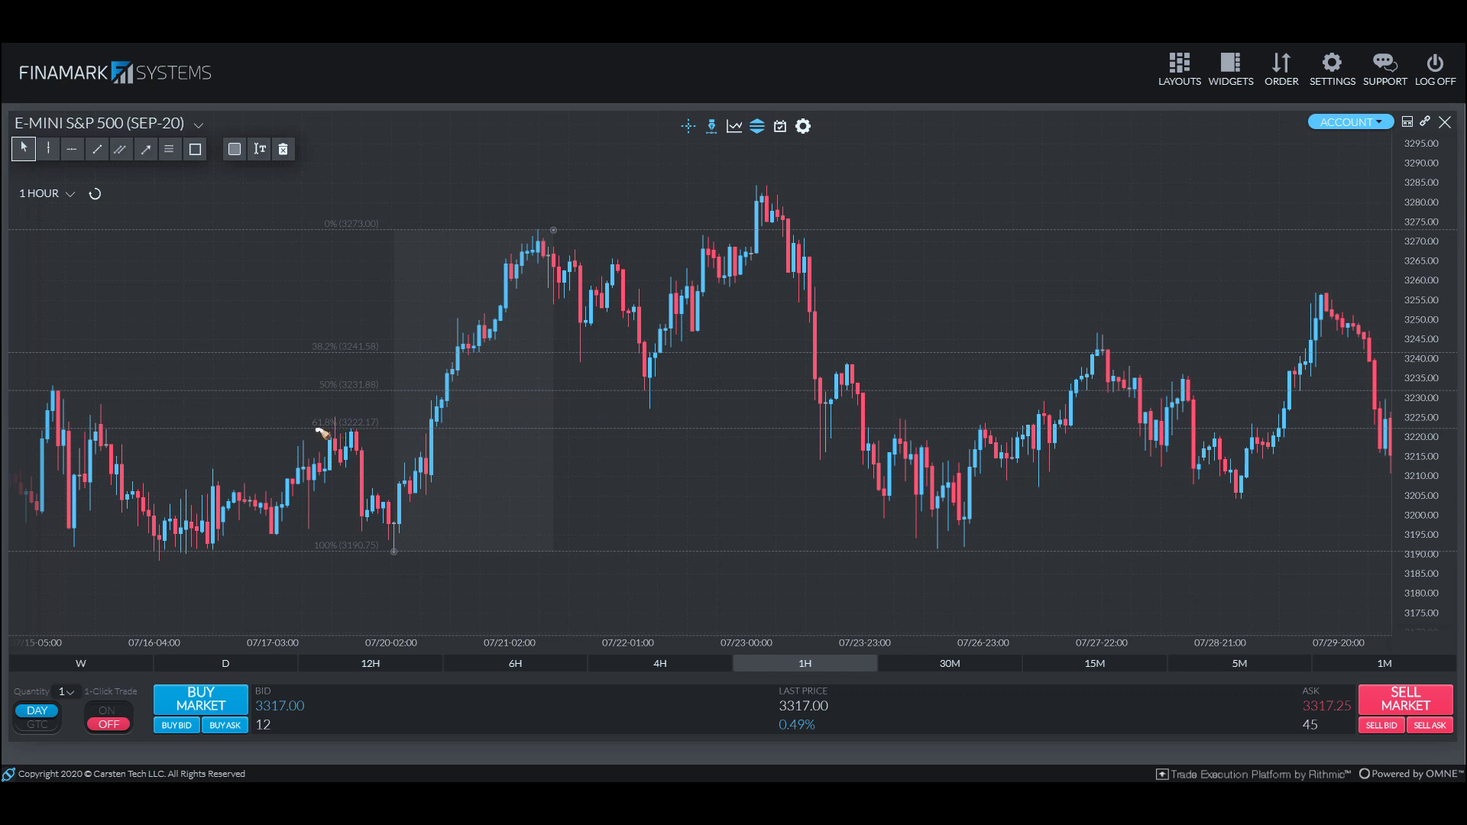
Step: Trace the uptrend's 61.8% level with a freehand line, mark the candles reacting around it, and clear the marks
left_click_drag(318, 430, 871, 427)
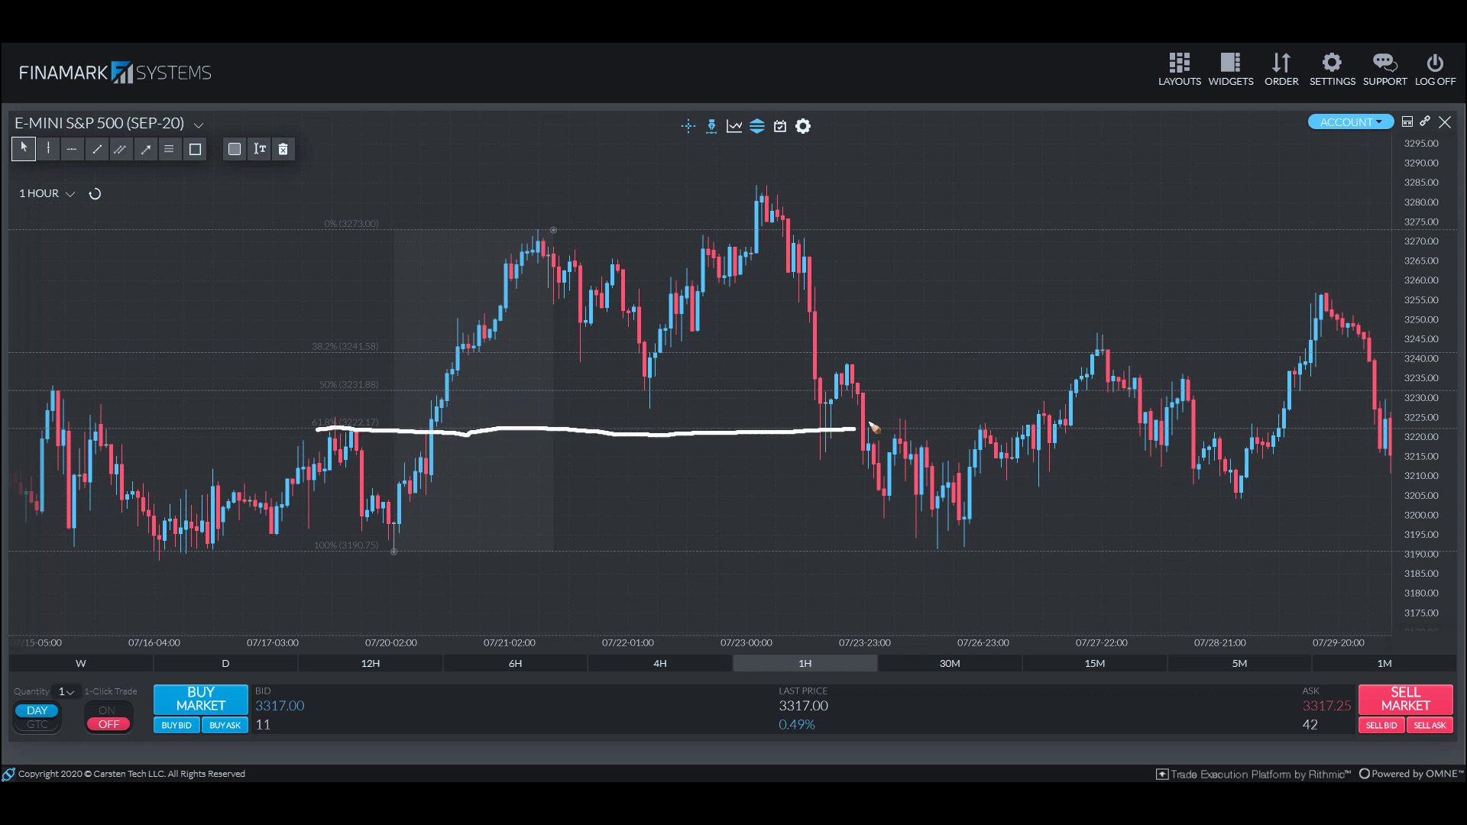
mouse_move(792, 397)
left_mouse_down()
mouse_move(822, 426)
mouse_move(842, 412)
left_mouse_up()
mouse_move(889, 403)
left_mouse_down()
mouse_move(908, 426)
mouse_move(924, 407)
mouse_move(990, 420)
mouse_move(1002, 407)
left_mouse_up()
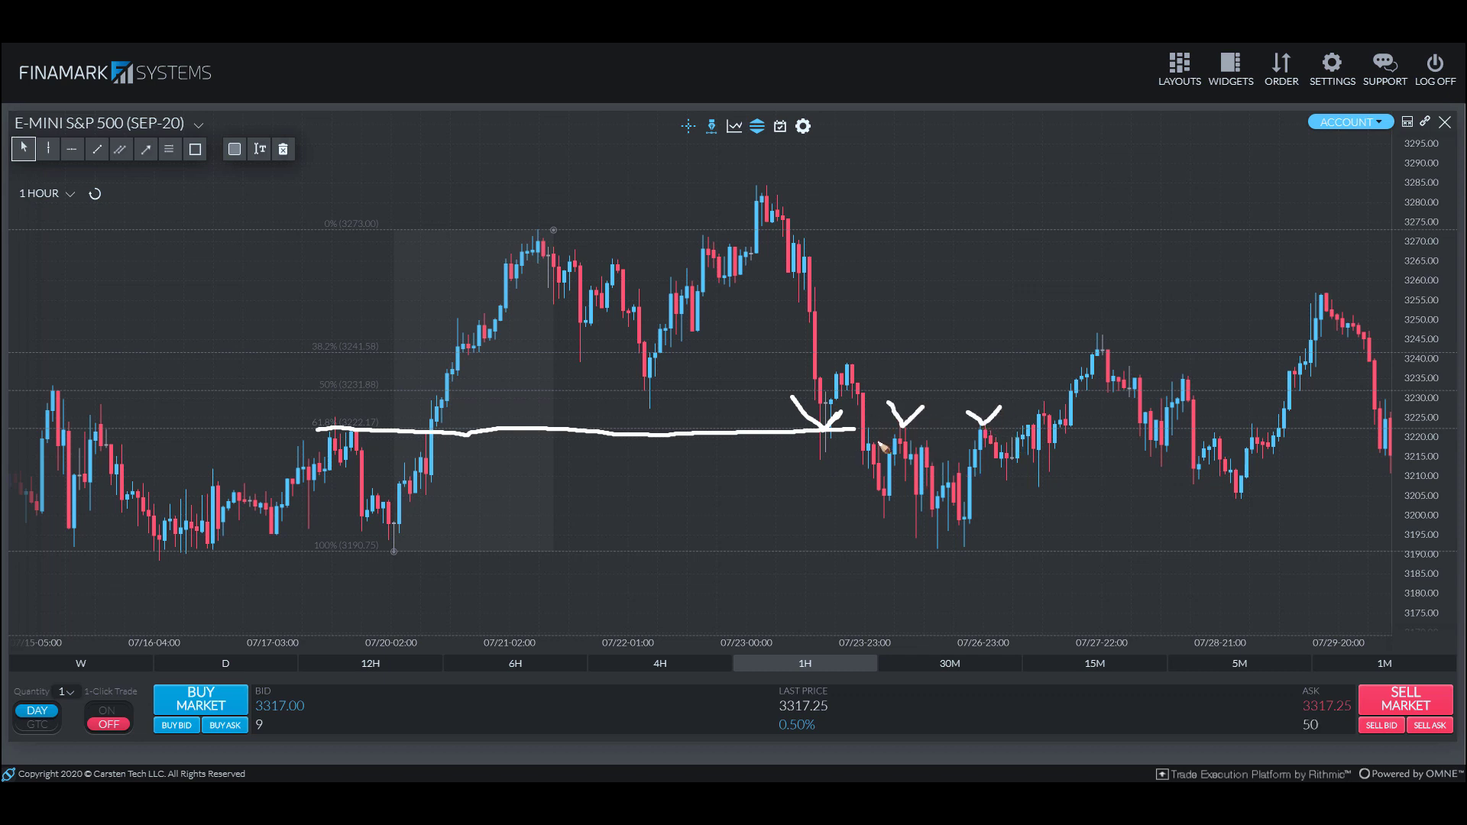
left_click_drag(872, 431, 885, 412)
left_click_drag(341, 395, 283, 391)
key("Escape")
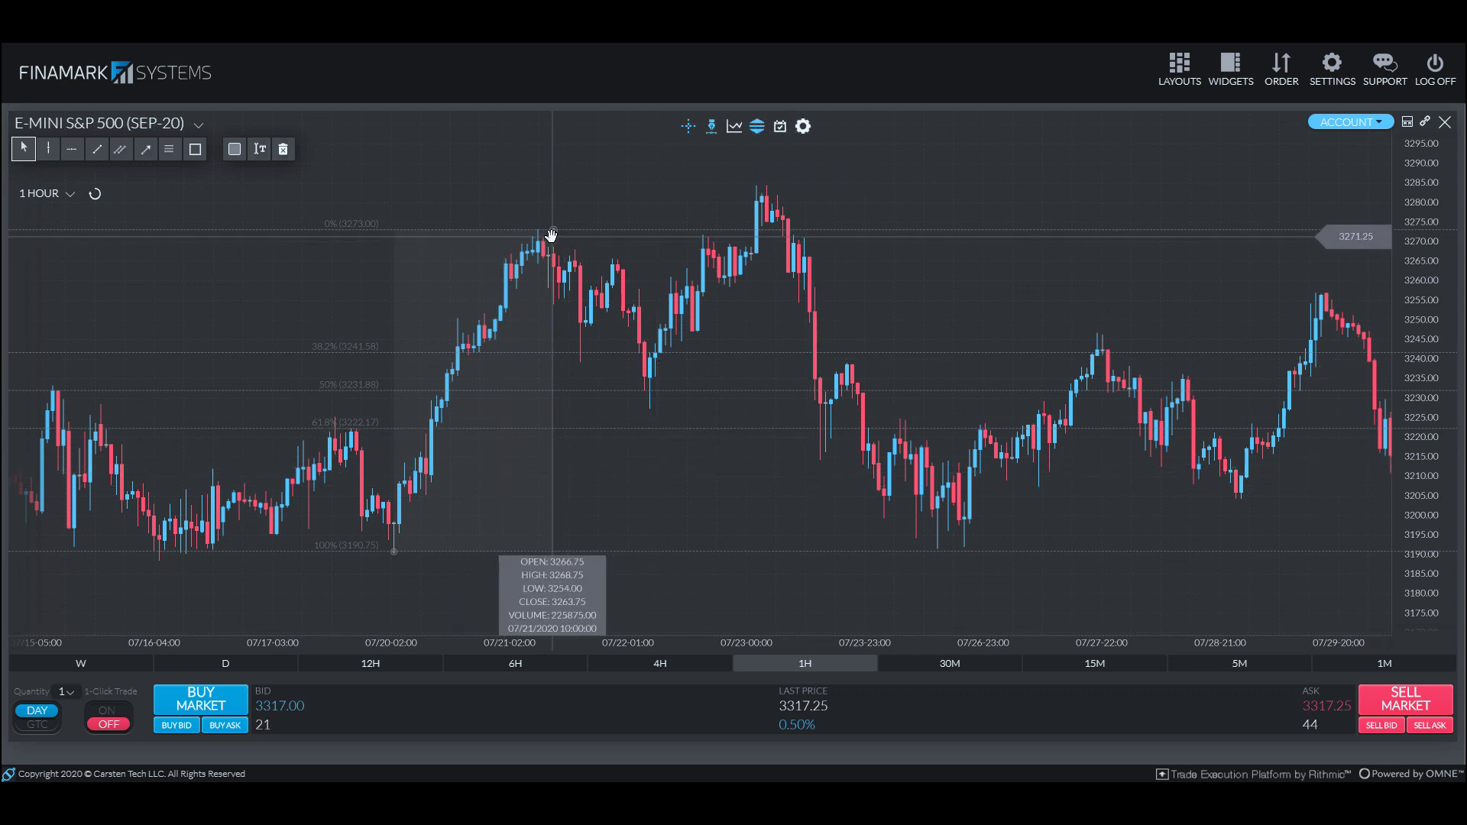
Step: Replace the uptrend retracement with a Fibonacci retracement from the 07/23 high at about 3283.25 down to the swing low at about 3191.25
left_click_drag(564, 236, 561, 241)
key("Delete")
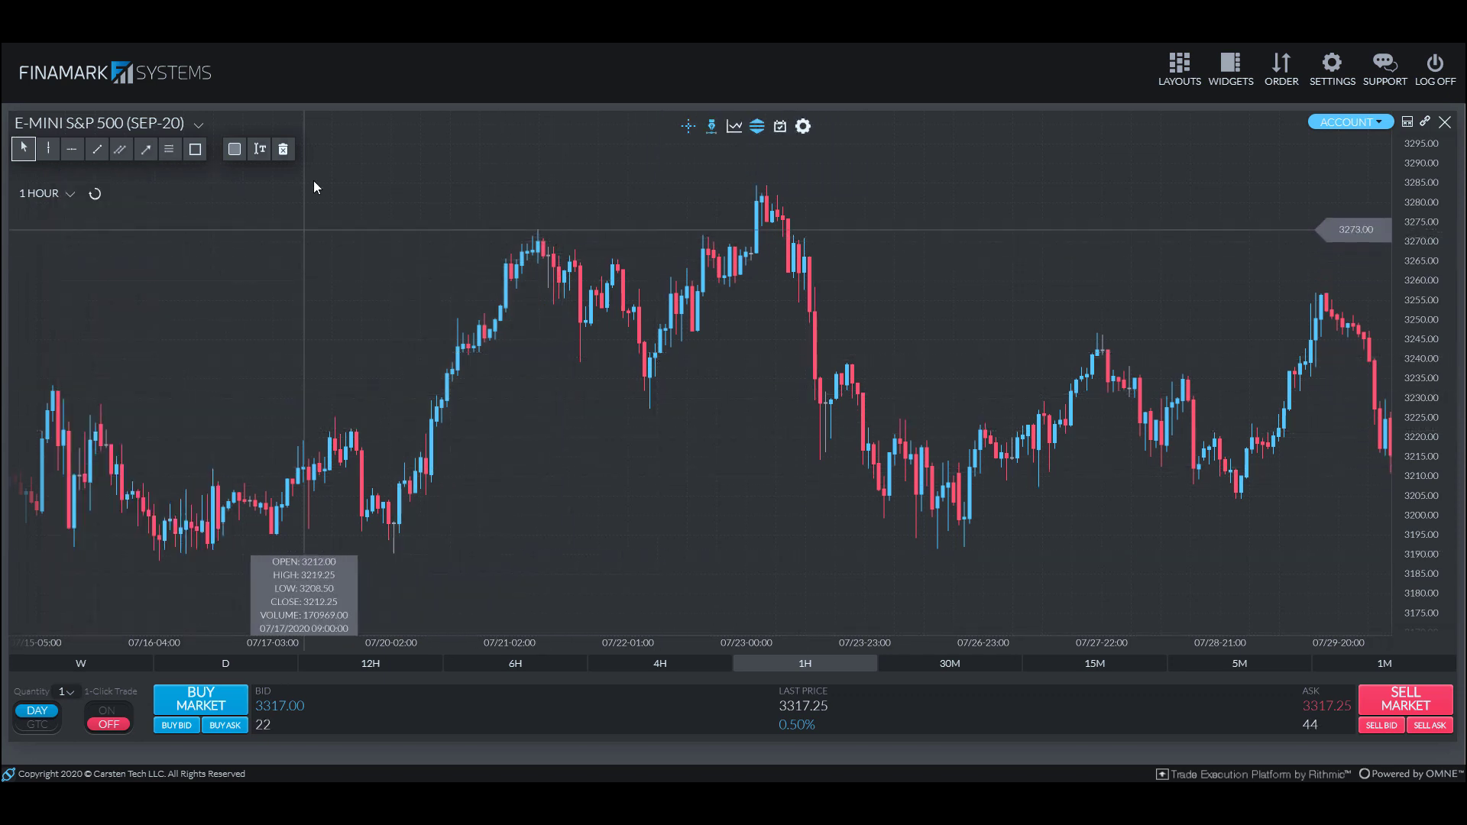
left_click(170, 153)
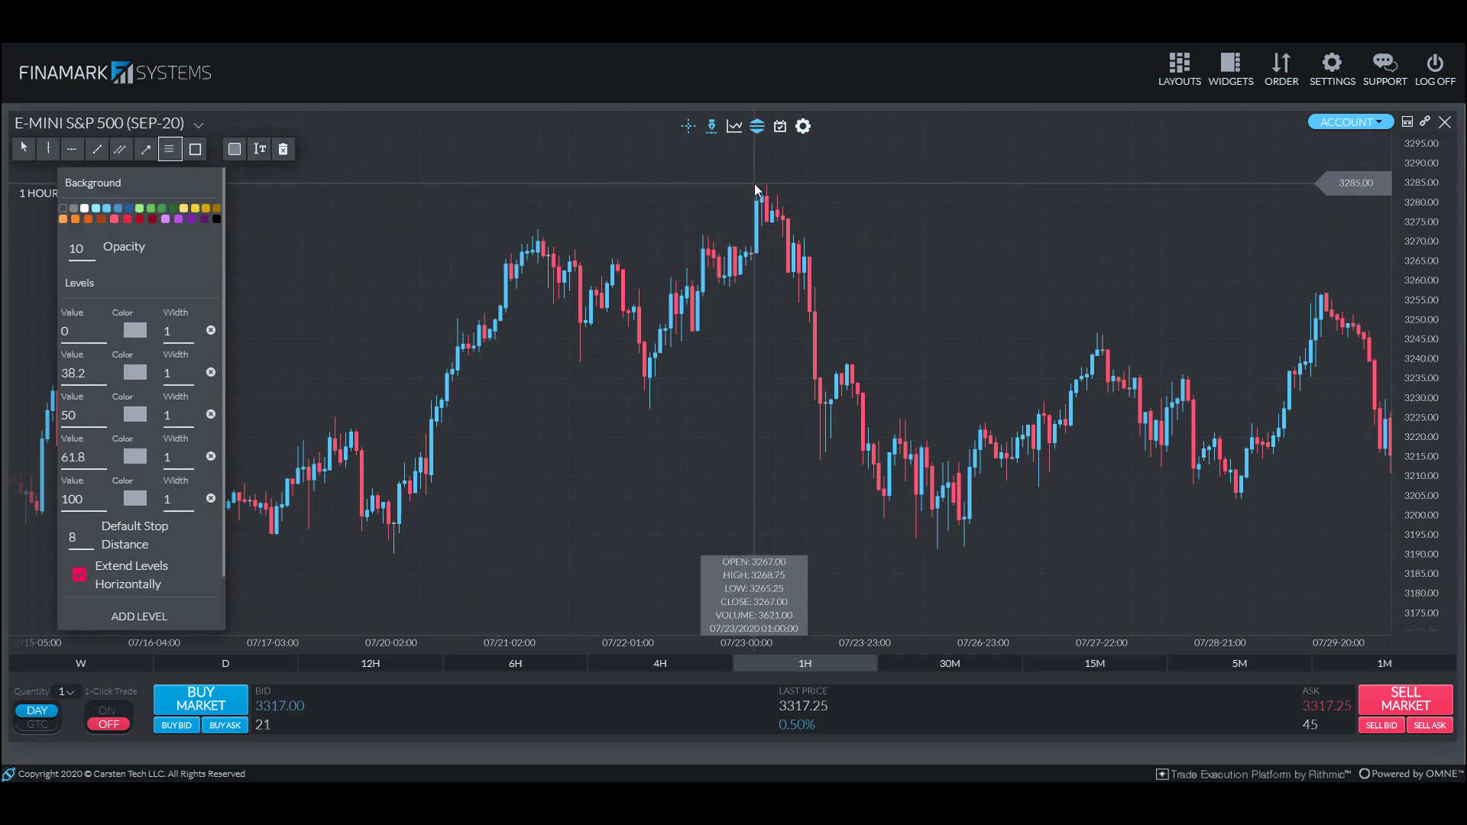
mouse_move(752, 186)
left_mouse_down()
mouse_move(974, 478)
mouse_move(996, 540)
mouse_move(1061, 551)
left_mouse_up()
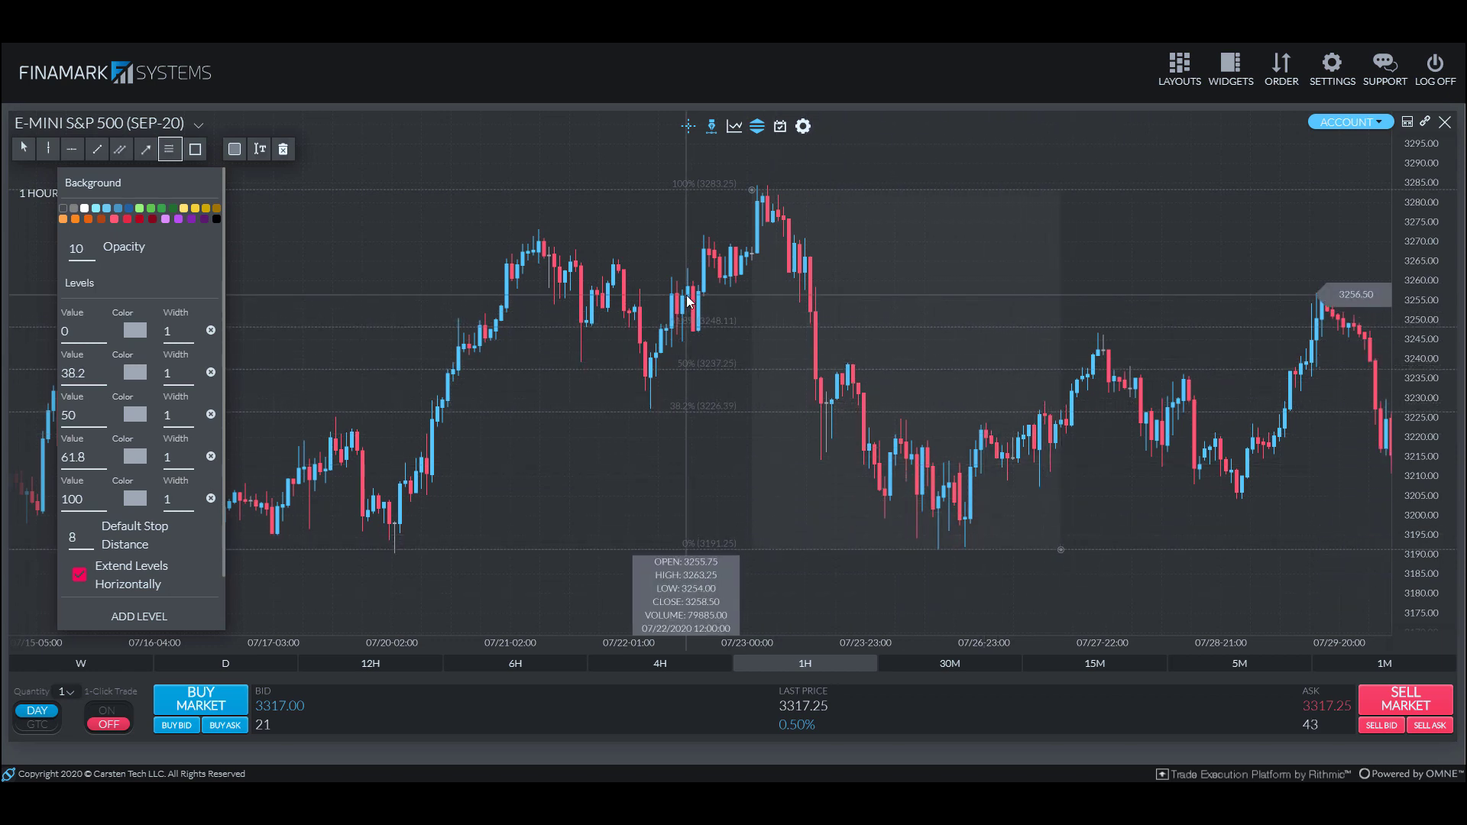
left_click(23, 149)
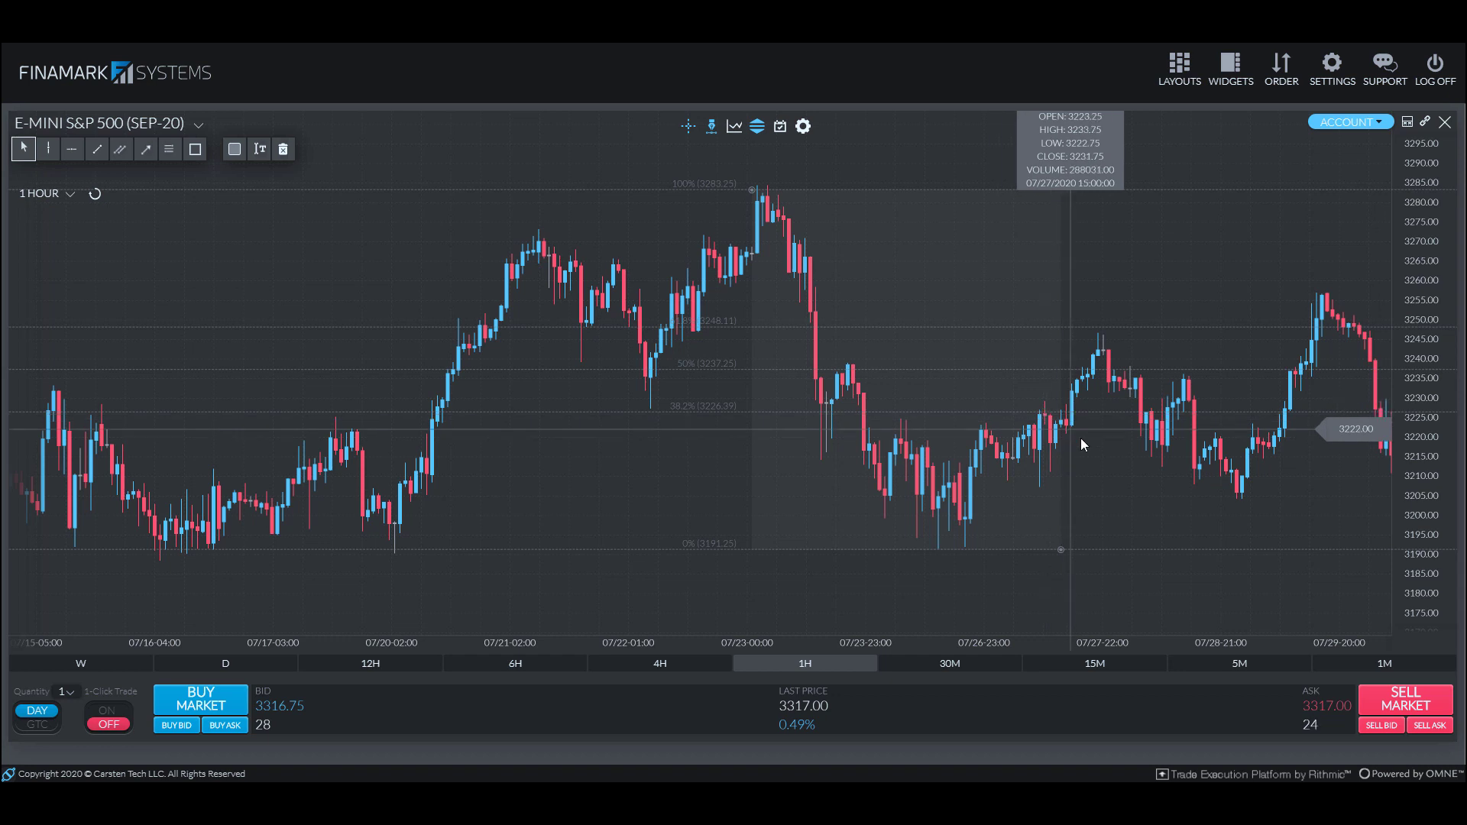
Step: Mark the downtrend's 38.2% level and its touch, bracket the full swing range from low to high, and clear the marks
left_click_drag(1075, 413, 809, 414)
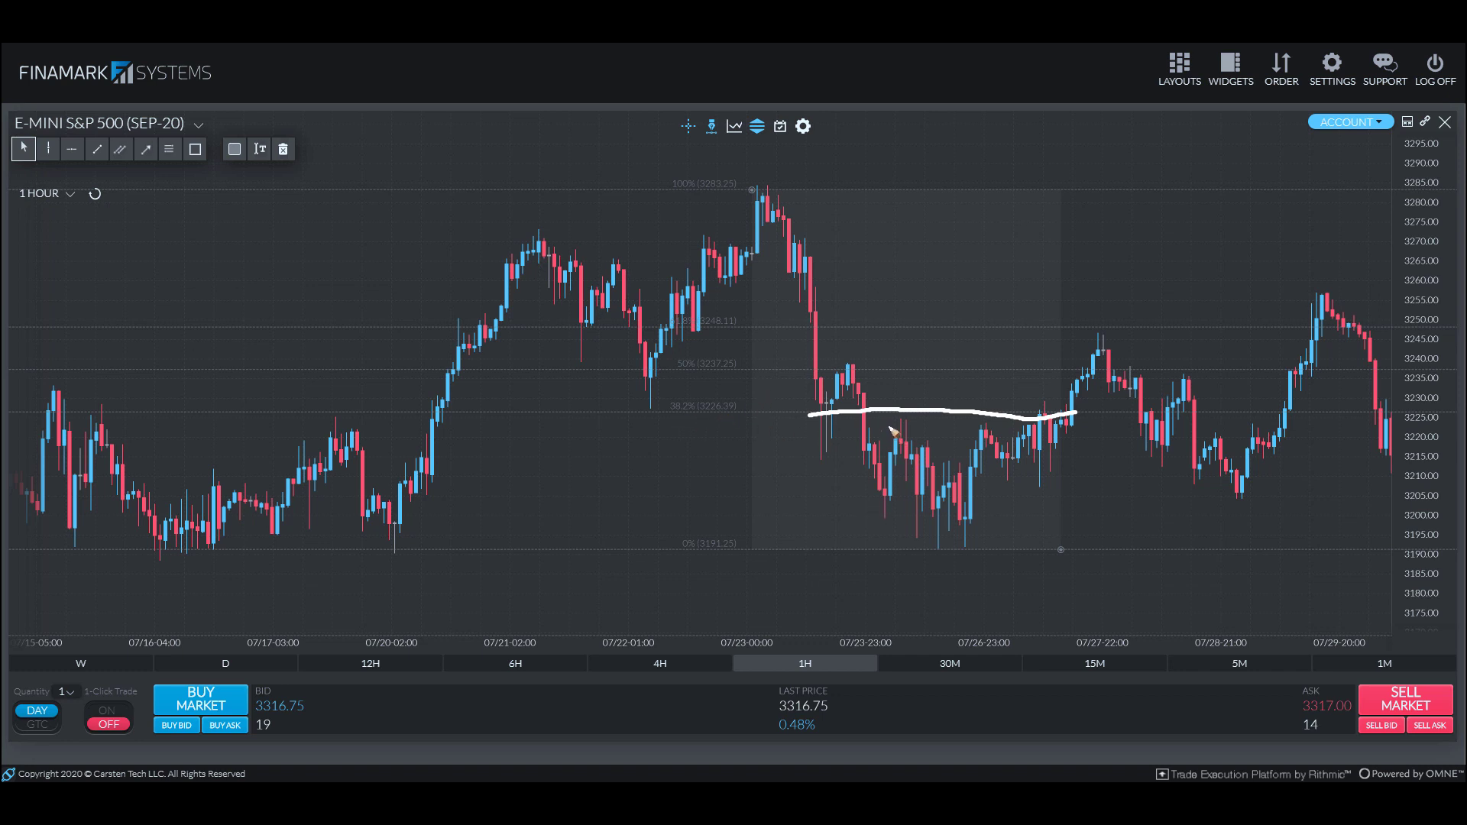
mouse_move(1029, 394)
left_mouse_down()
mouse_move(1043, 417)
mouse_move(1052, 389)
left_mouse_up()
mouse_move(944, 553)
left_mouse_down()
mouse_move(930, 553)
mouse_move(951, 538)
mouse_move(929, 181)
mouse_move(1144, 181)
left_mouse_up()
left_click_drag(946, 559, 1139, 561)
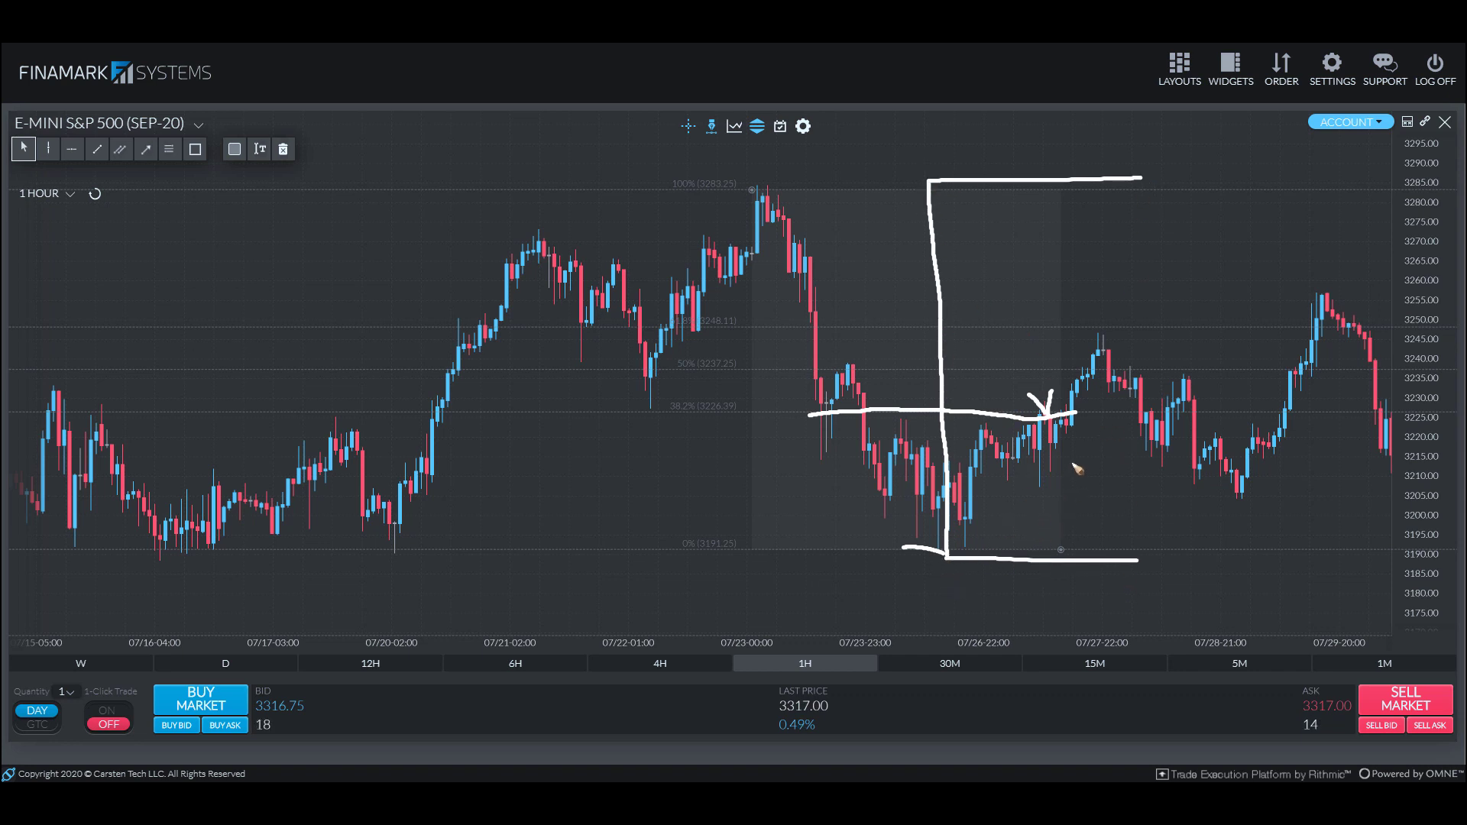
key("e")
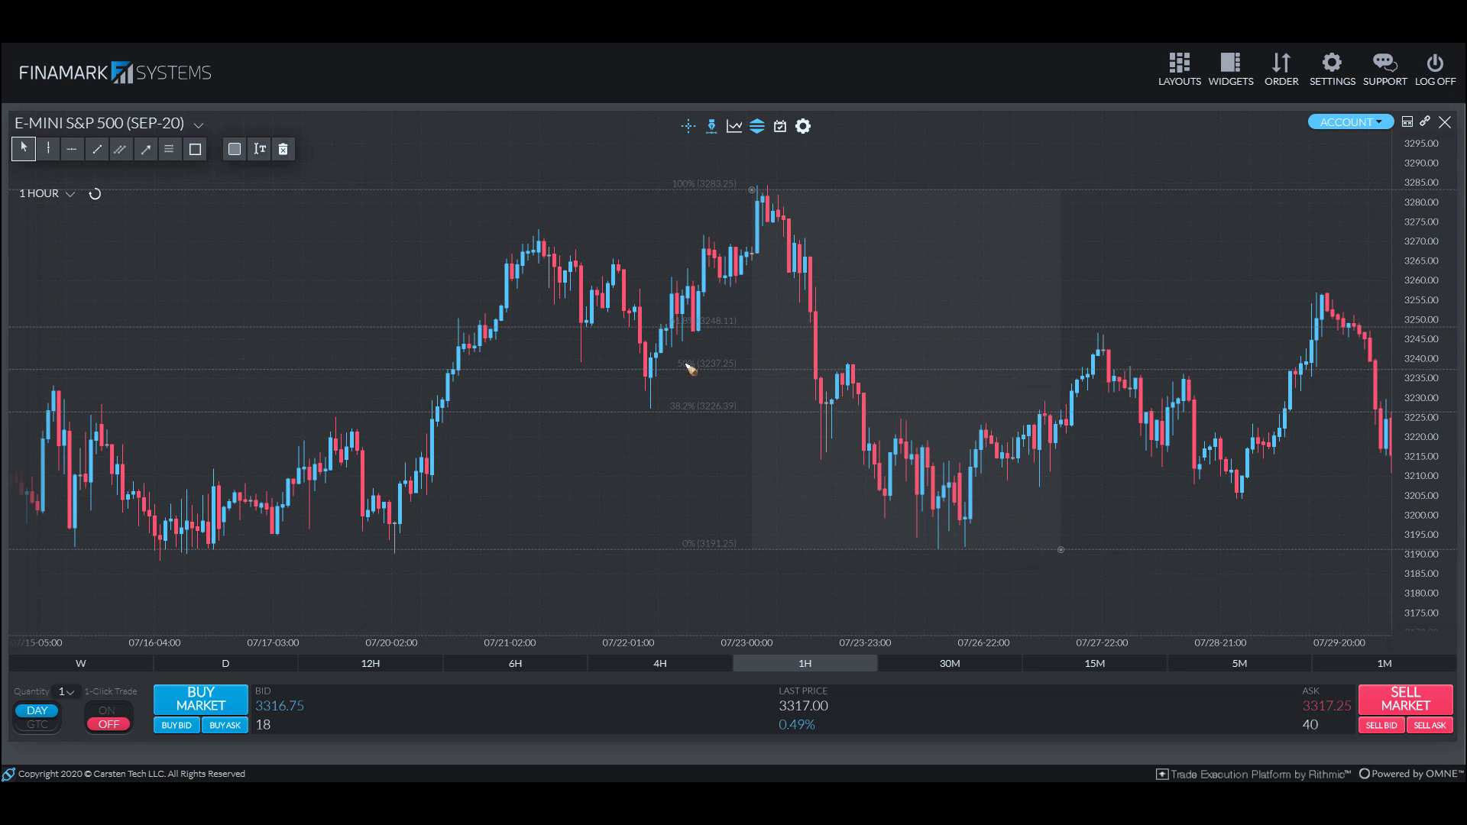
Step: Trace the downtrend's 50% and 61.8% levels, mark the reactions and the decline following them, and clear the marks
mouse_move(814, 370)
left_mouse_down()
mouse_move(1128, 370)
mouse_move(1086, 355)
left_mouse_up()
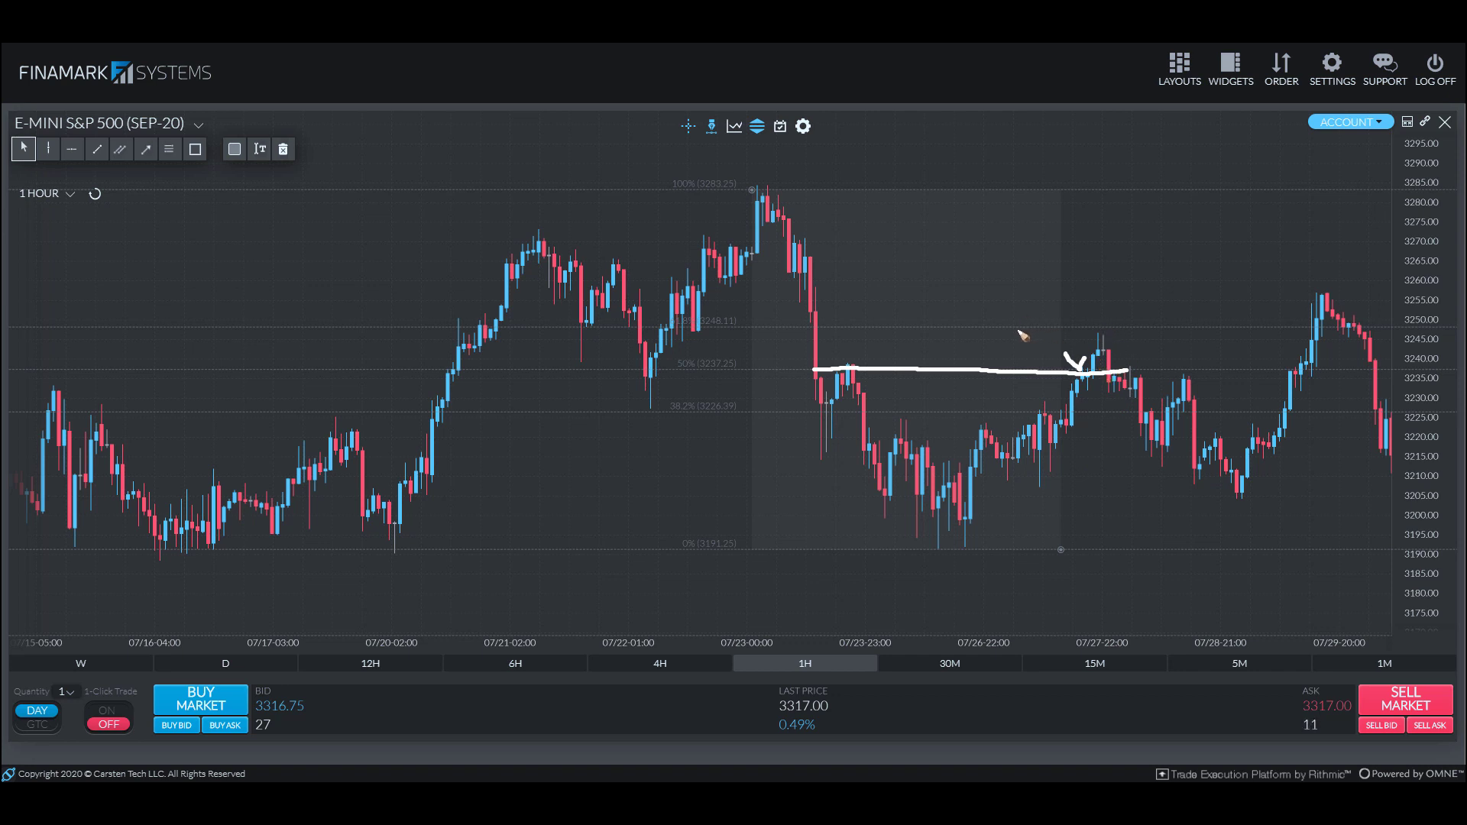
left_click_drag(823, 329, 1183, 330)
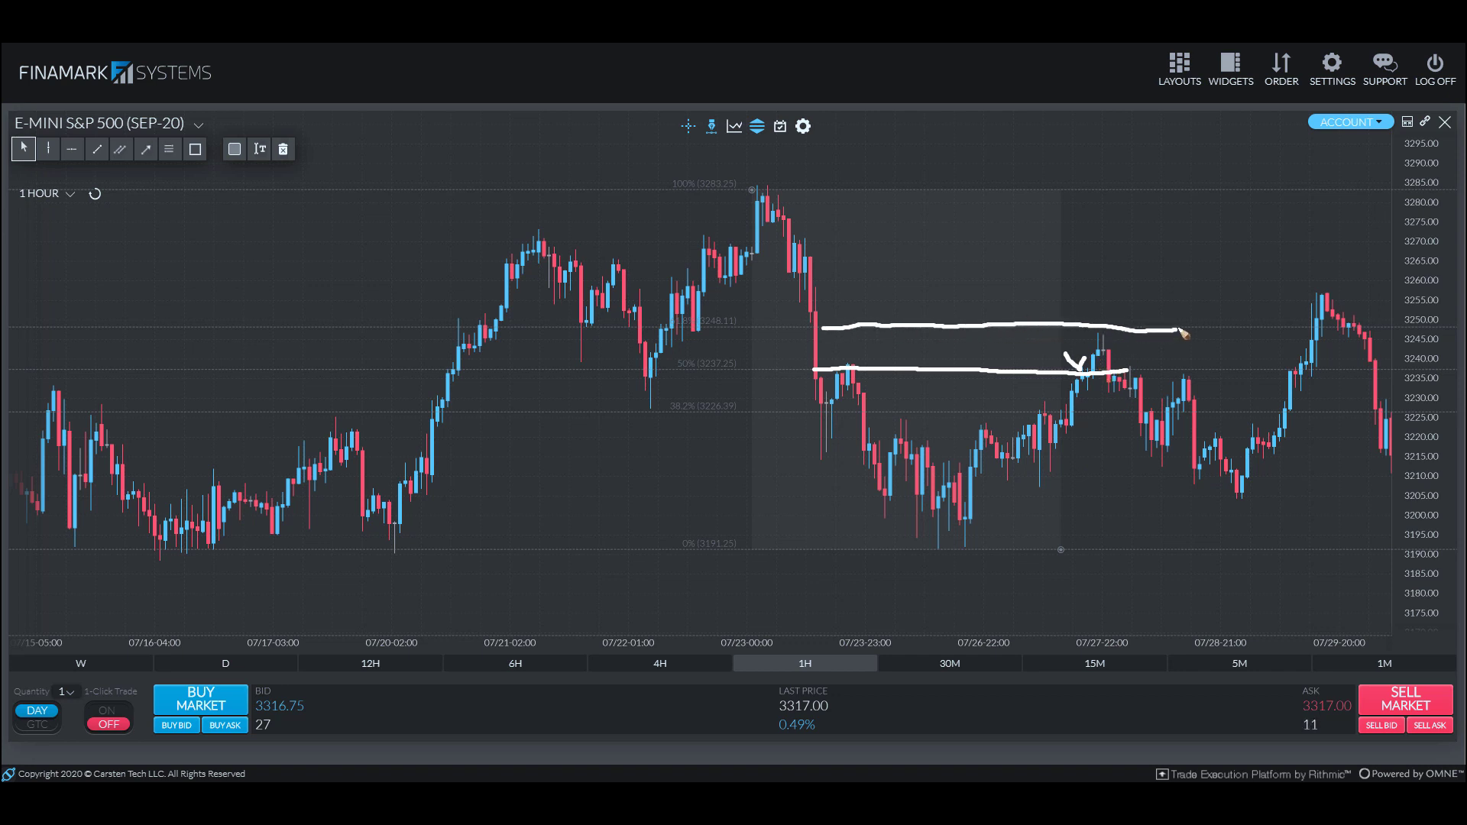
mouse_move(1079, 340)
left_mouse_down()
mouse_move(1107, 328)
mouse_move(1128, 353)
mouse_move(1114, 419)
mouse_move(1183, 501)
mouse_move(1229, 526)
left_mouse_up()
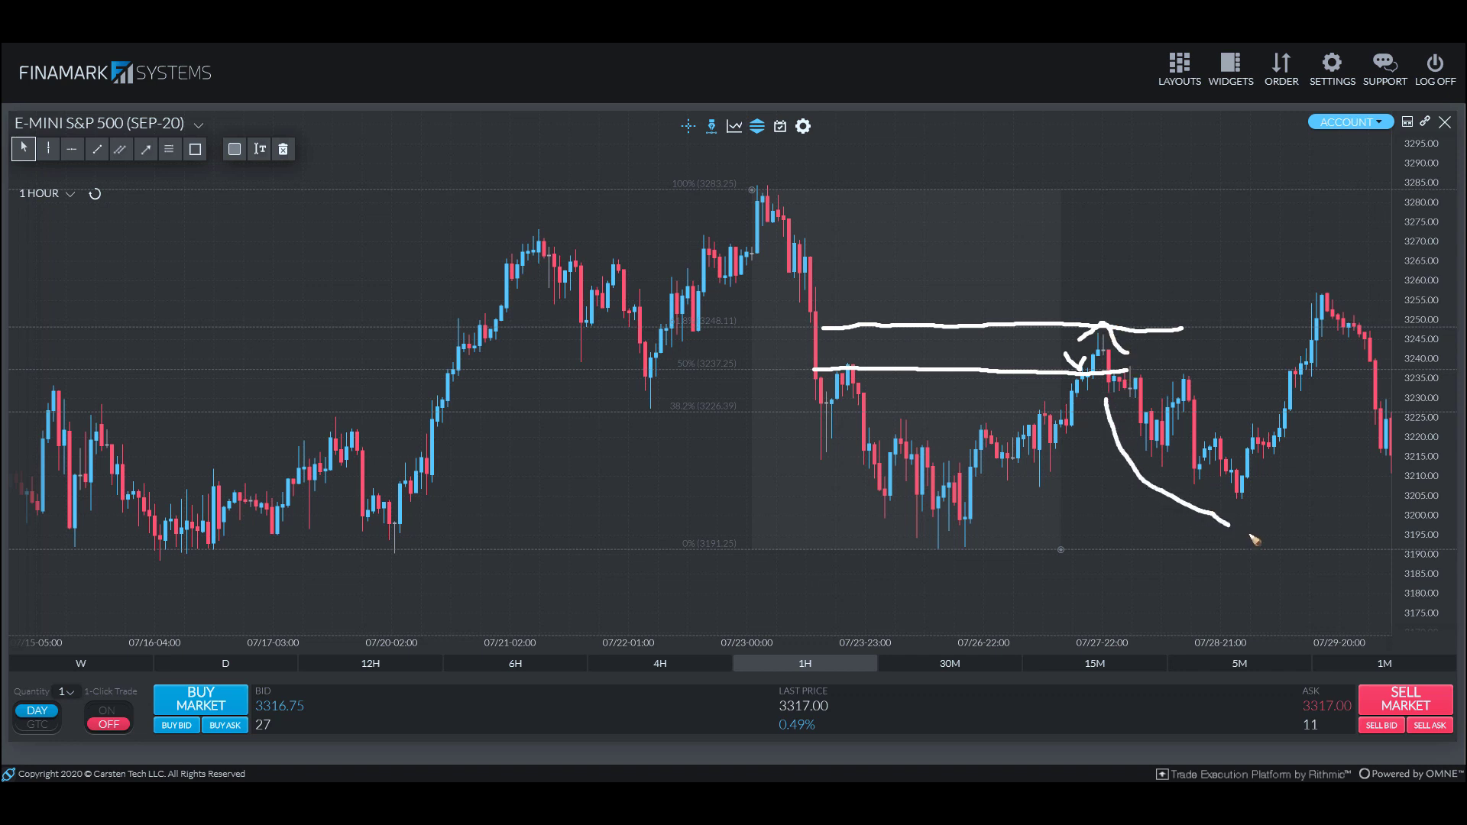
left_click_drag(1165, 330, 1248, 425)
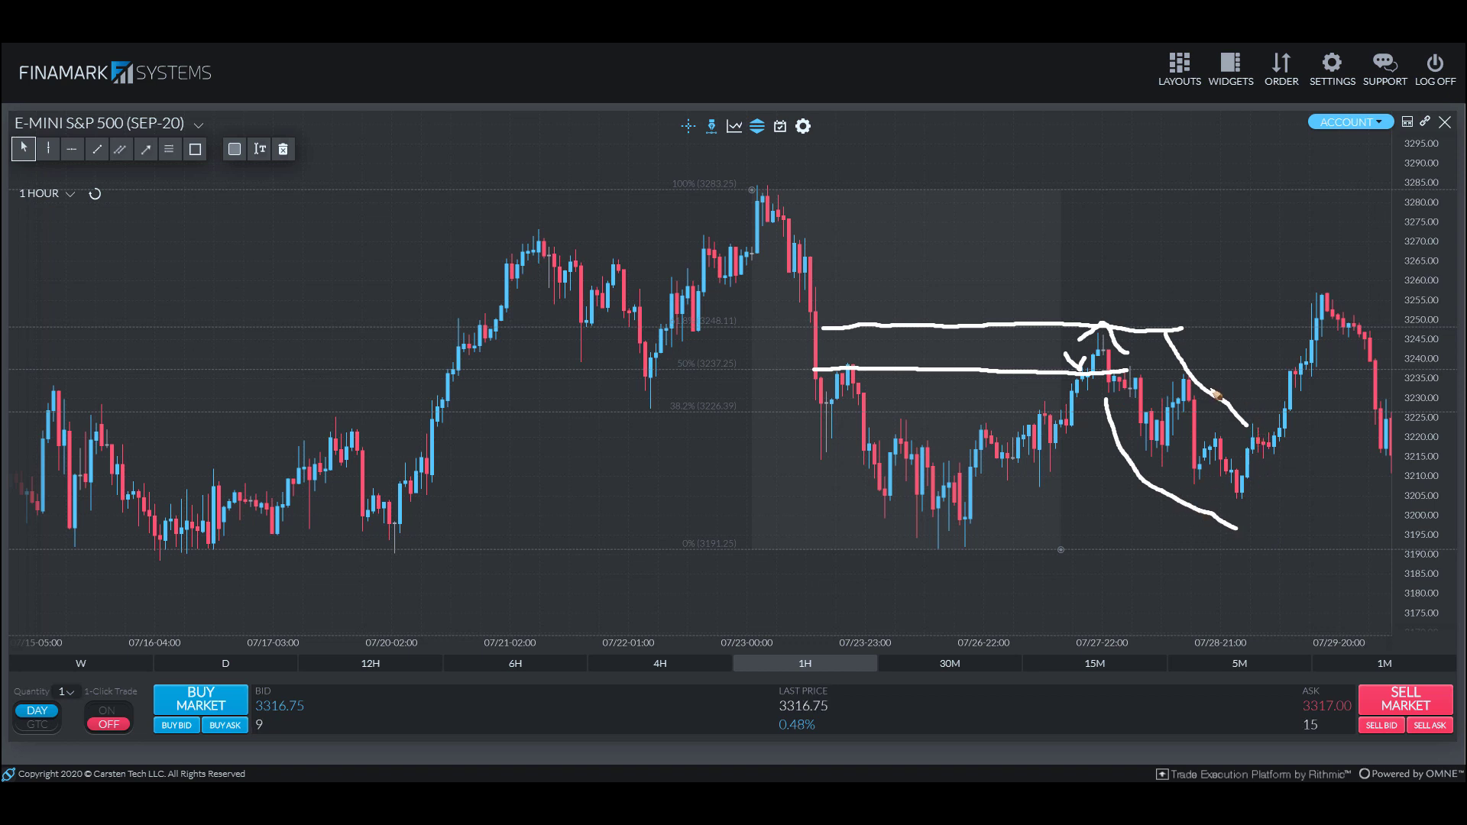
key("e")
Step: Mark the retest of the downtrend's 50% level with a short line and the price area below it, and clear the marks
left_click_drag(1114, 372, 1218, 377)
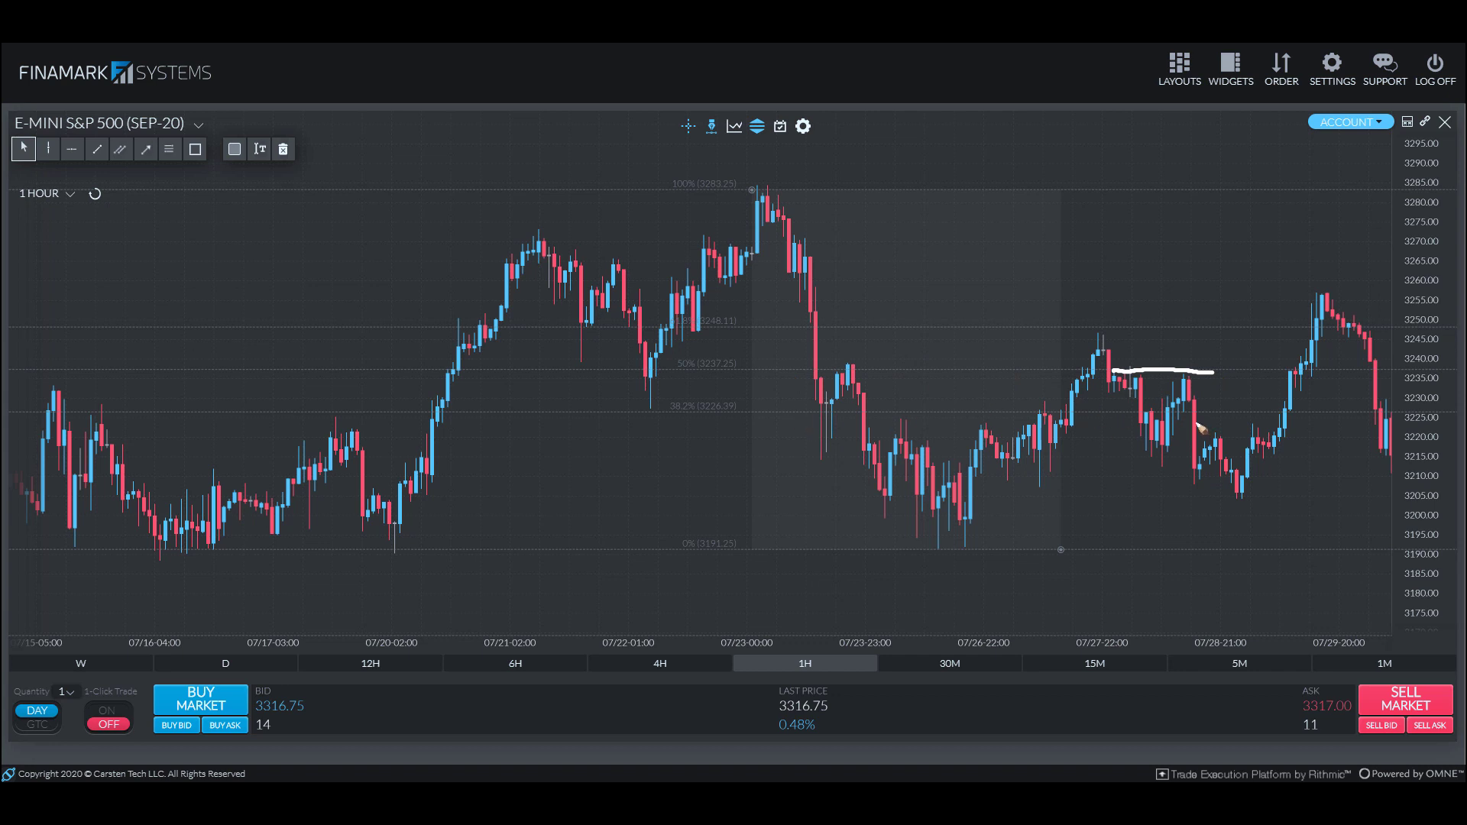
mouse_move(1107, 432)
left_mouse_down()
mouse_move(1123, 417)
mouse_move(1135, 433)
left_mouse_up()
key("e")
Step: Underline the 38.2%, 50% and 61.8% level labels of the downtrend retracement with freehand lines
mouse_move(621, 422)
left_mouse_down()
mouse_move(745, 423)
mouse_move(651, 375)
left_mouse_up()
left_click_drag(737, 342, 573, 345)
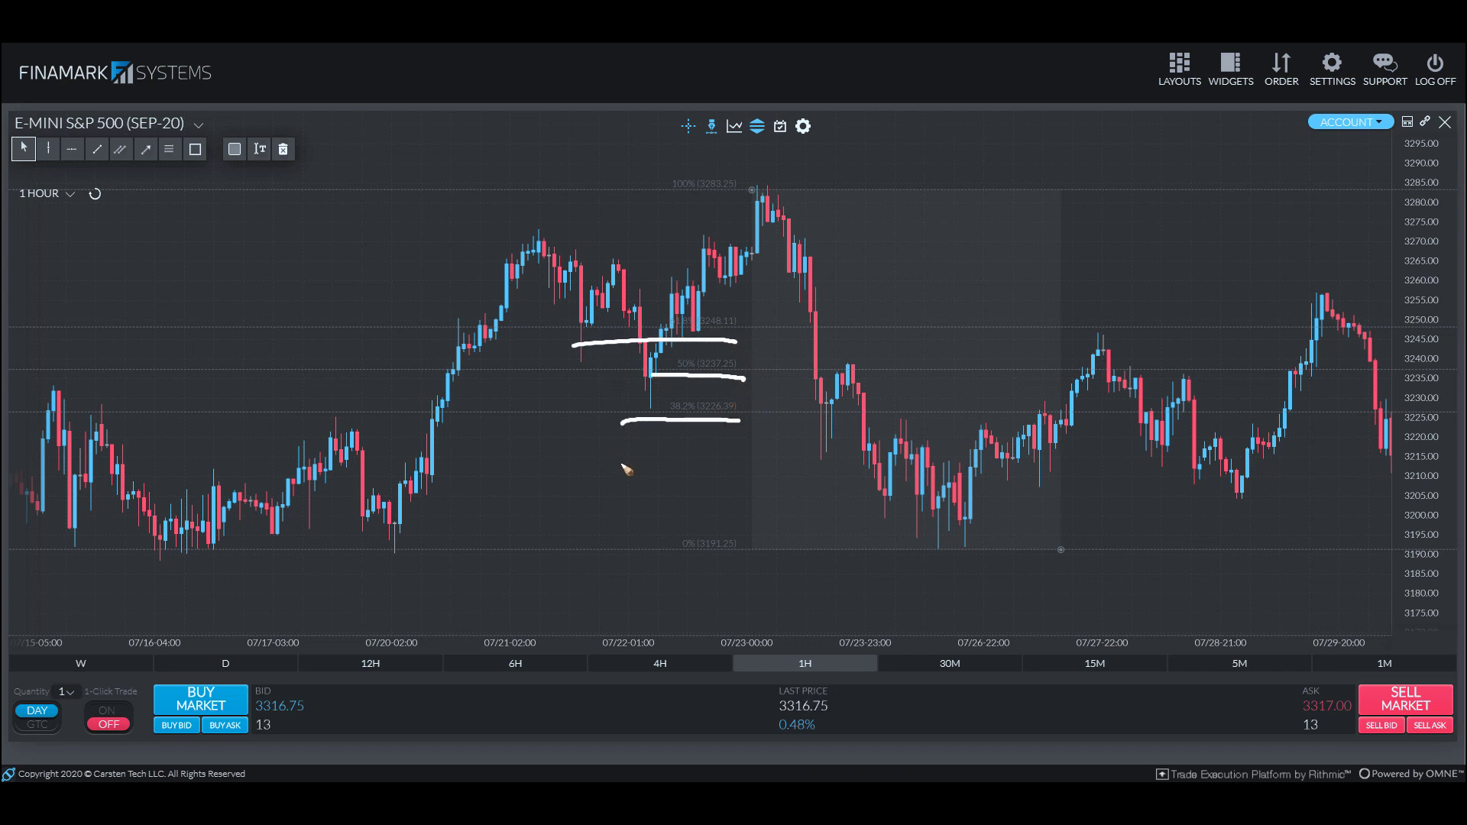